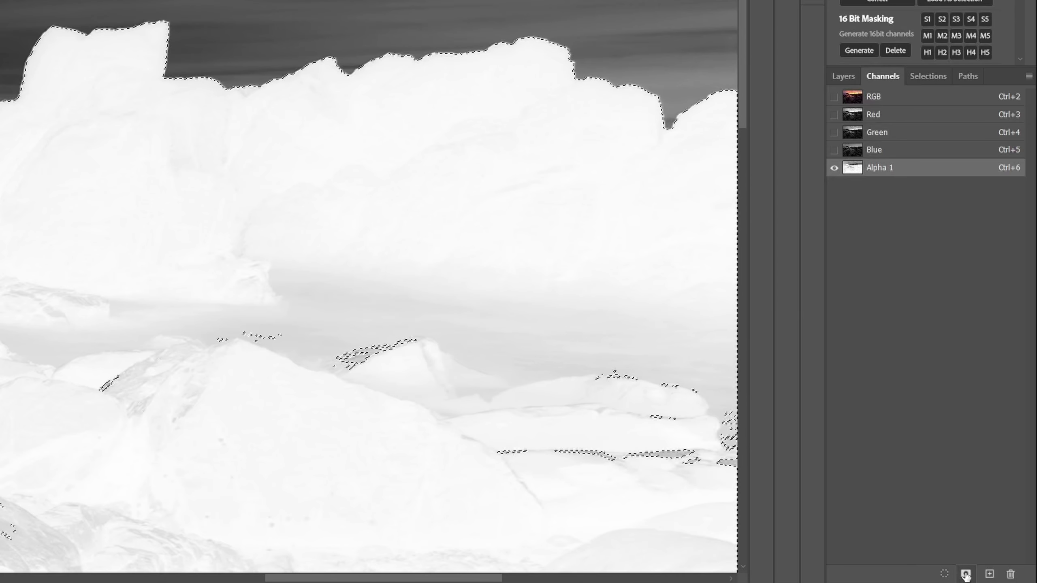
Step: Save the active selection as a new alpha channel, inspect it, and return to the RGB composite
left_click(966, 575)
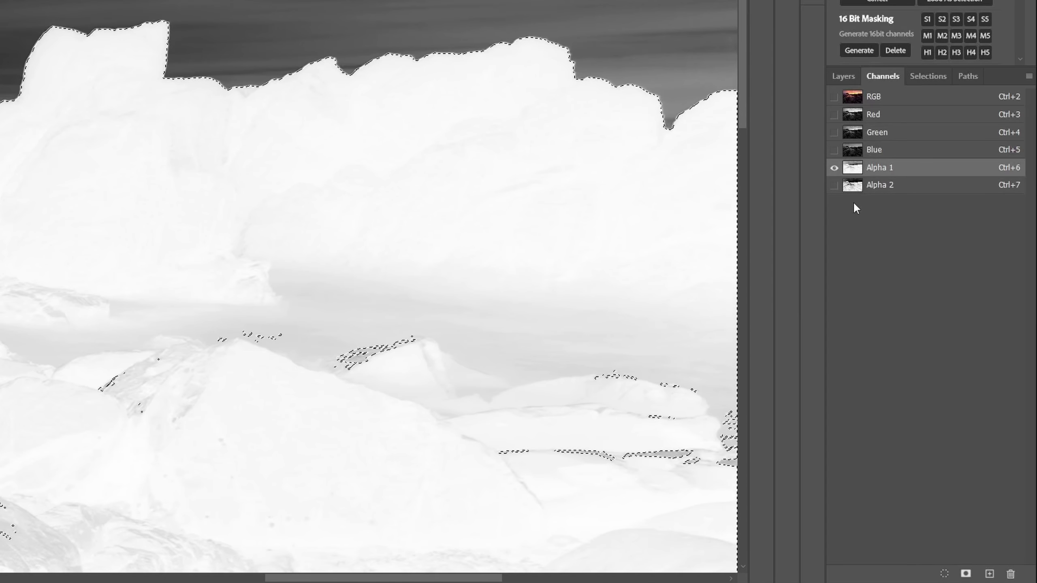
left_click(853, 187)
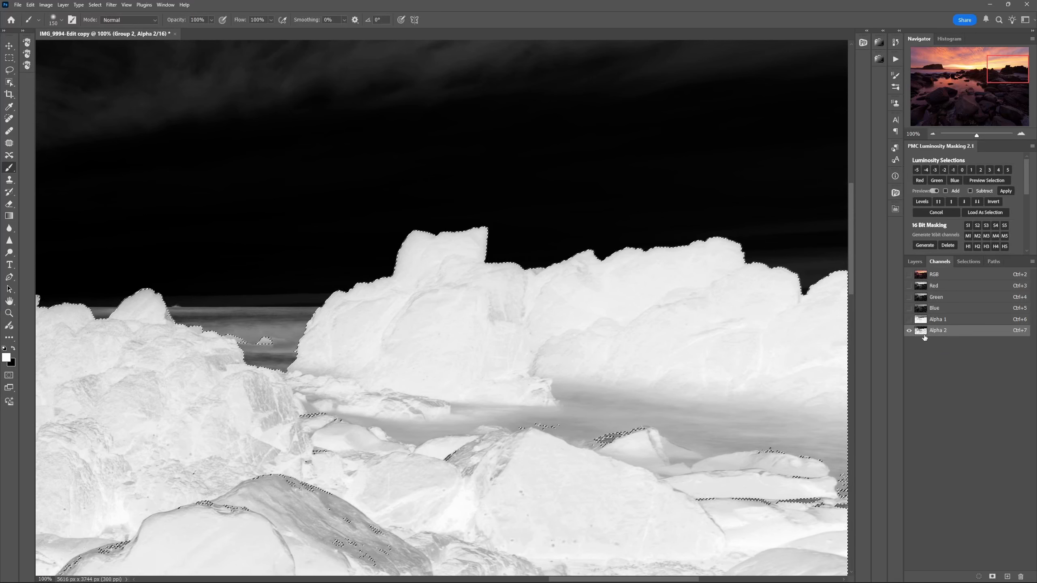
left_click(921, 276)
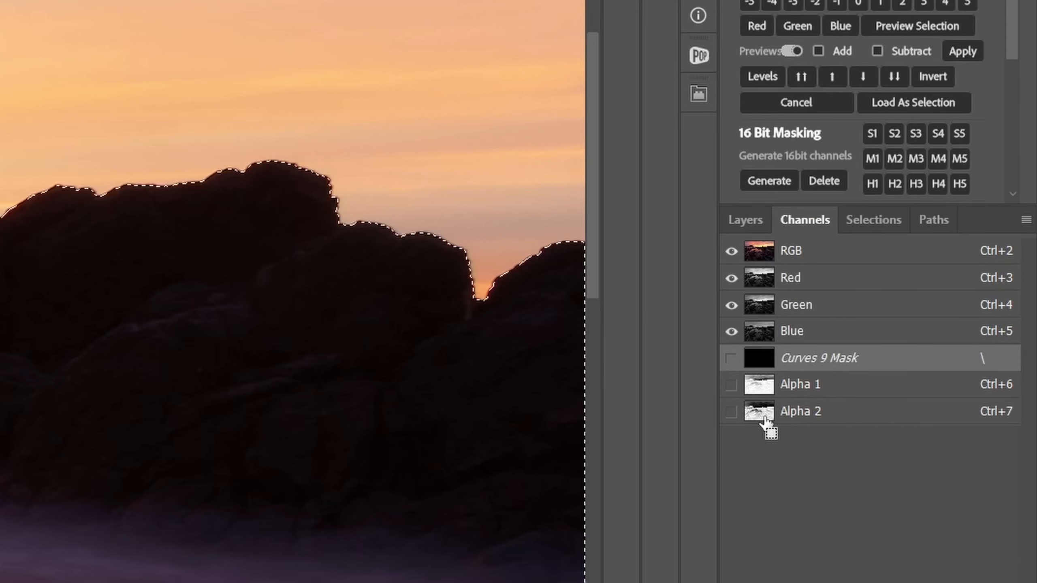
Step: Paint white over the background rocks on the Curves 9 mask within the Alpha 2 selection
left_click(744, 221)
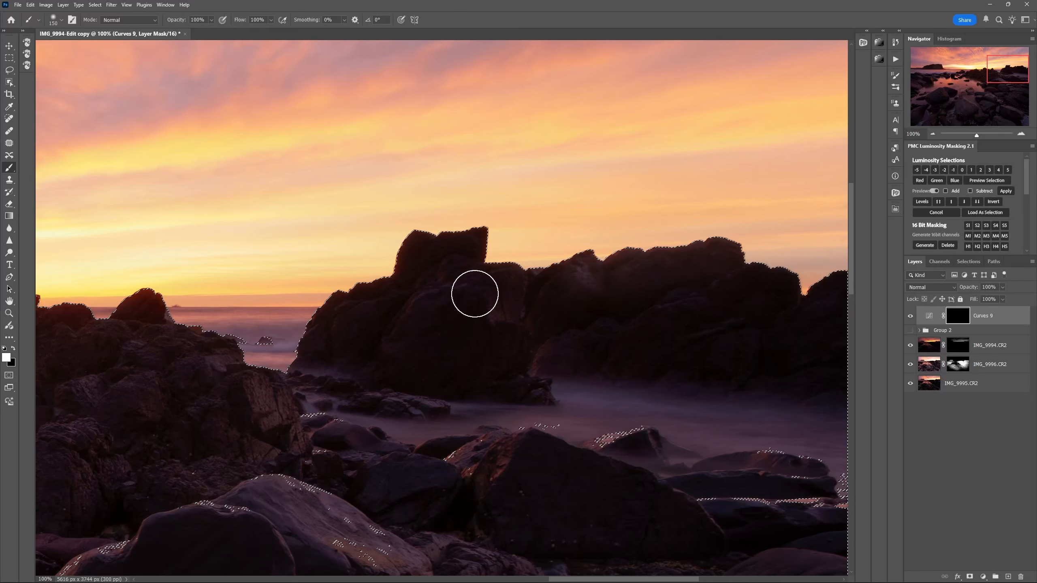
mouse_move(415, 250)
left_mouse_down()
mouse_move(468, 305)
mouse_move(604, 294)
mouse_move(667, 306)
mouse_move(699, 268)
left_mouse_up()
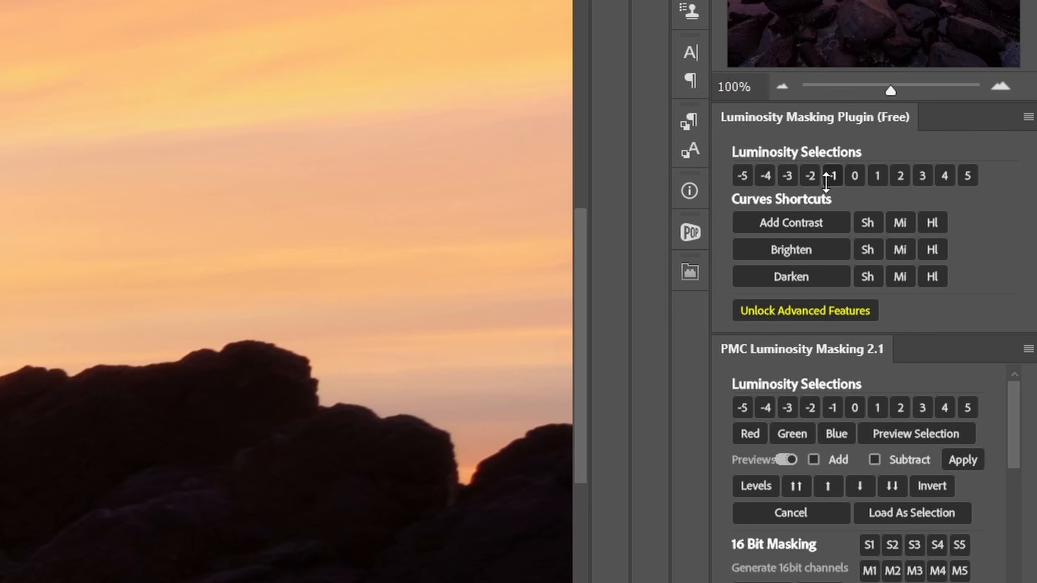
Step: Load the -1 luminosity selection, paint over the background rocks on the Curves 9 mask with an enlarged brush, and deselect
left_click(831, 176)
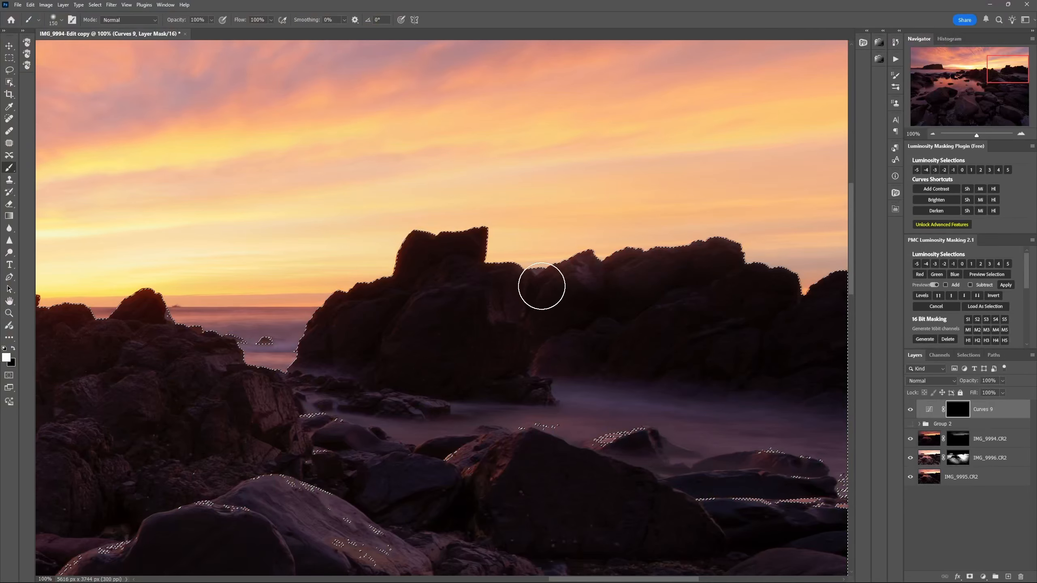
mouse_move(542, 286)
left_mouse_down()
mouse_move(412, 301)
mouse_move(421, 278)
mouse_move(659, 285)
mouse_move(569, 273)
mouse_move(821, 268)
left_mouse_up()
key("bracketright")
key("bracketright")
key("bracketright")
key("bracketright")
key("bracketright")
left_click_drag(434, 261, 812, 278)
key("ctrl+d")
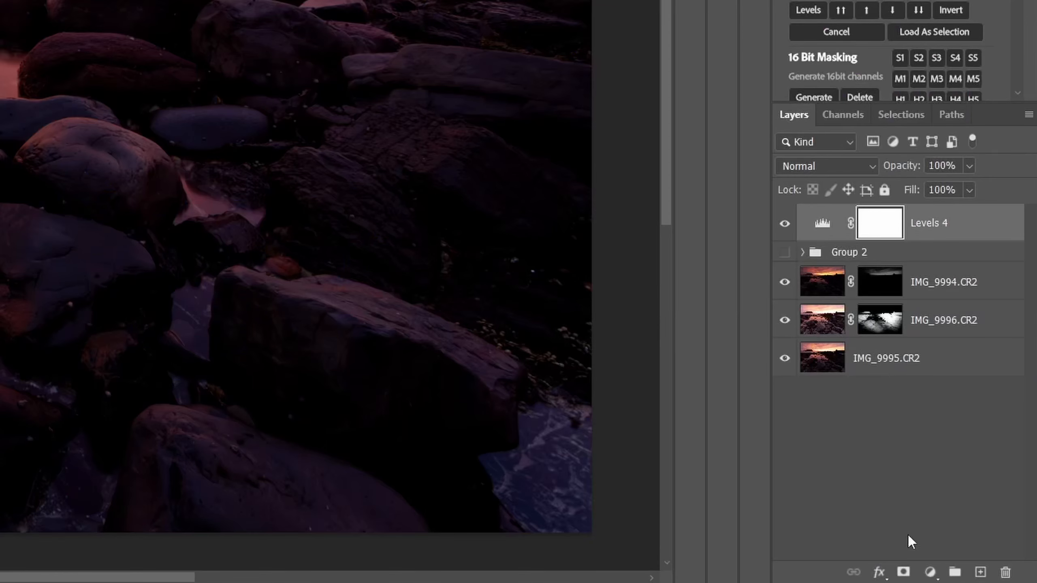
Step: Add a Threshold adjustment layer above Levels 4 and set its threshold level to 1
left_click(931, 572)
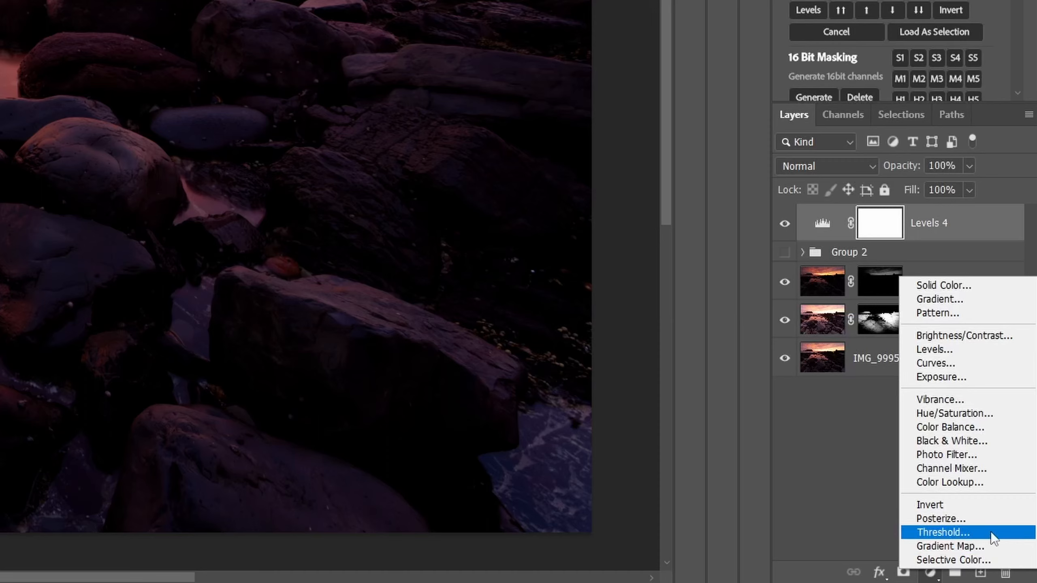
left_click(982, 532)
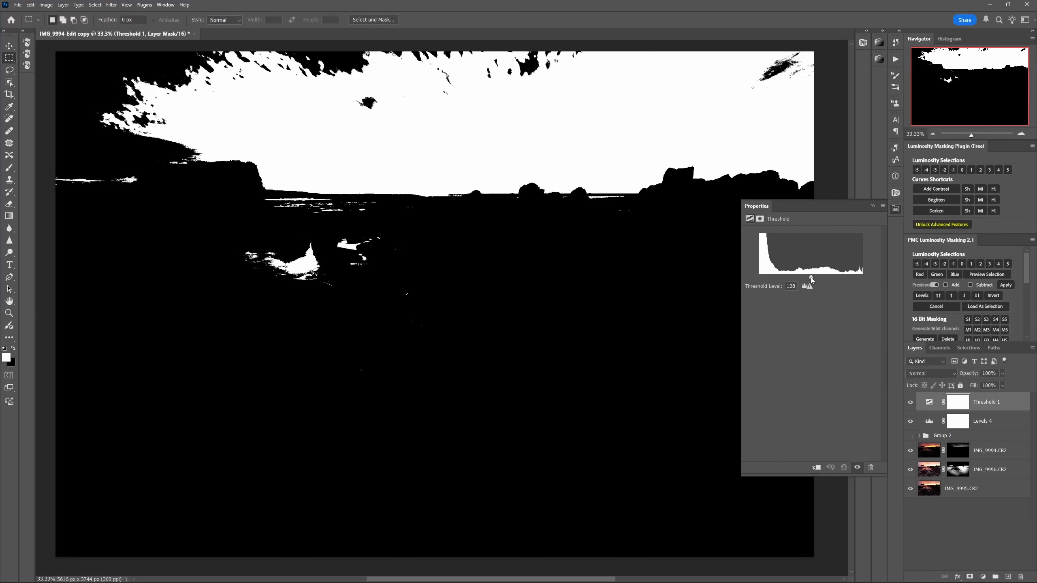
left_click_drag(811, 279, 759, 279)
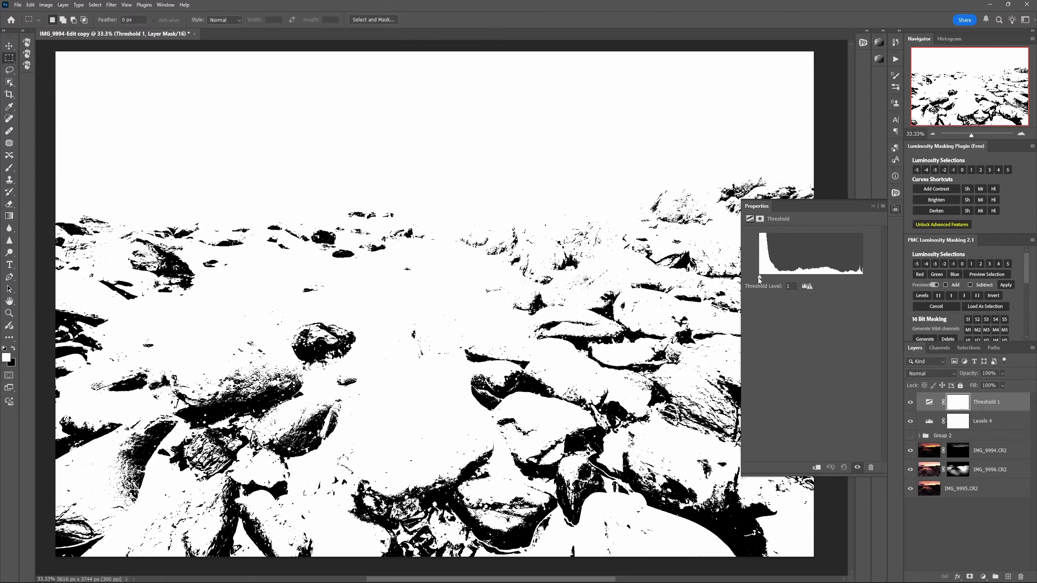
Step: Toggle the Levels 4 layer's visibility repeatedly to compare the clipped shadows with and without it
left_click(911, 421)
left_click(911, 421)
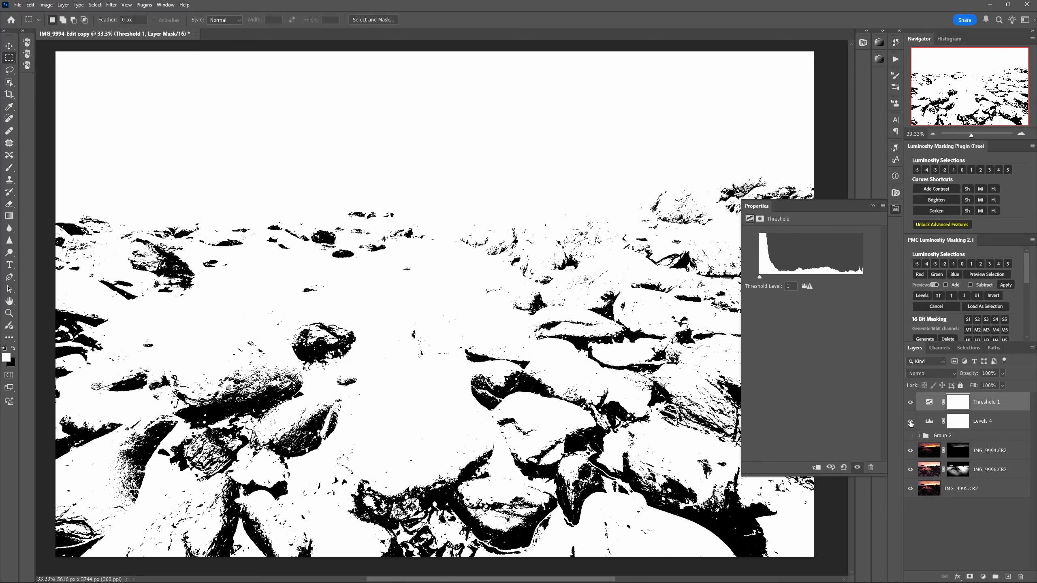
left_click(910, 423)
left_click(911, 422)
left_click(910, 423)
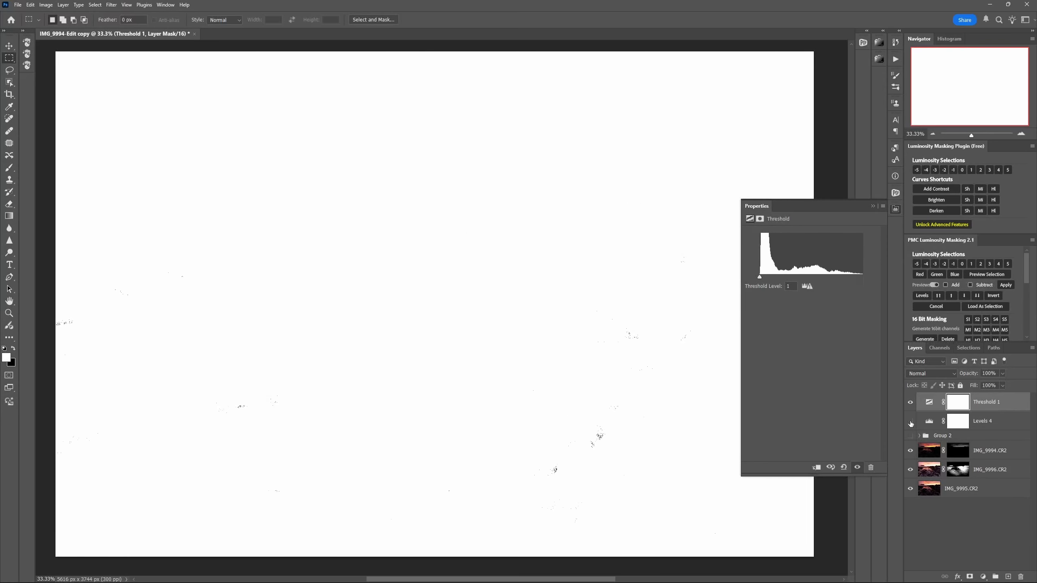
left_click(910, 423)
left_click(910, 422)
left_click(910, 423)
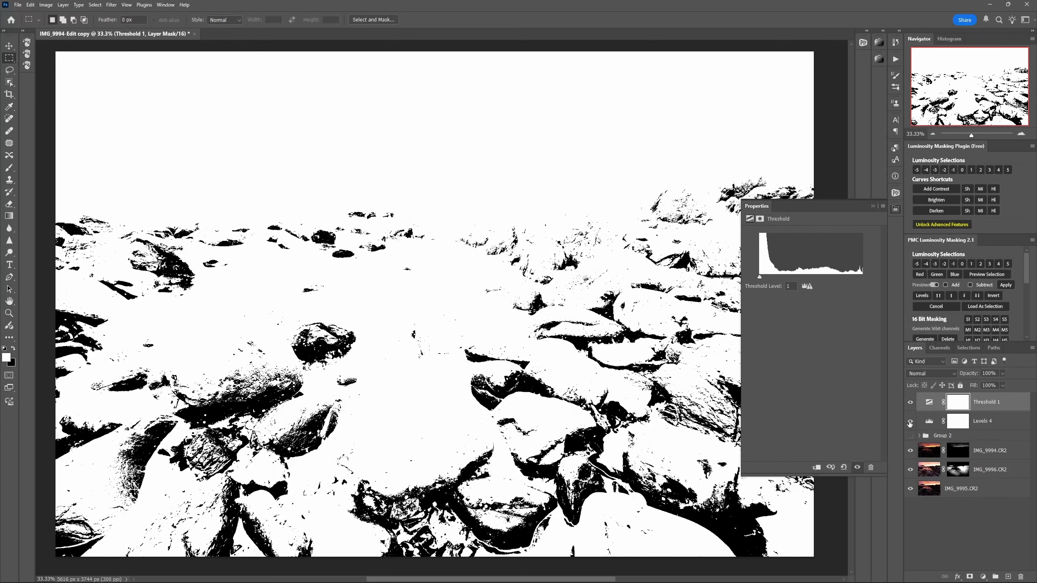
Step: Set the threshold level to 255 and toggle Levels 4 on and off to compare the clipped highlights
left_click_drag(760, 277, 872, 286)
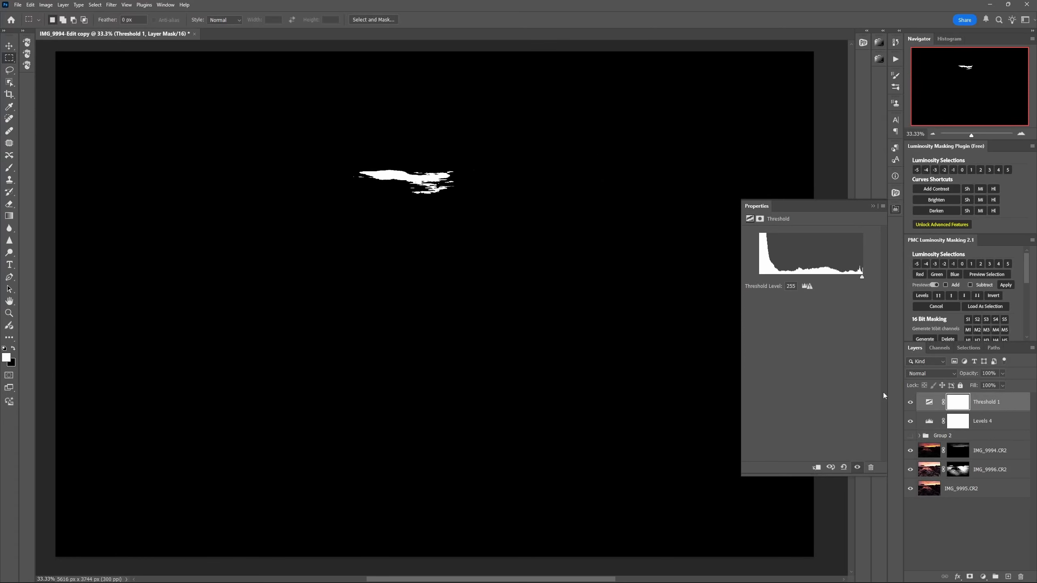
left_click(911, 422)
left_click(911, 422)
left_click(910, 423)
left_click(911, 422)
left_click(911, 422)
left_click(911, 422)
Step: Set the threshold level back to 1 and hide the Threshold 1 layer
left_click_drag(862, 277, 753, 275)
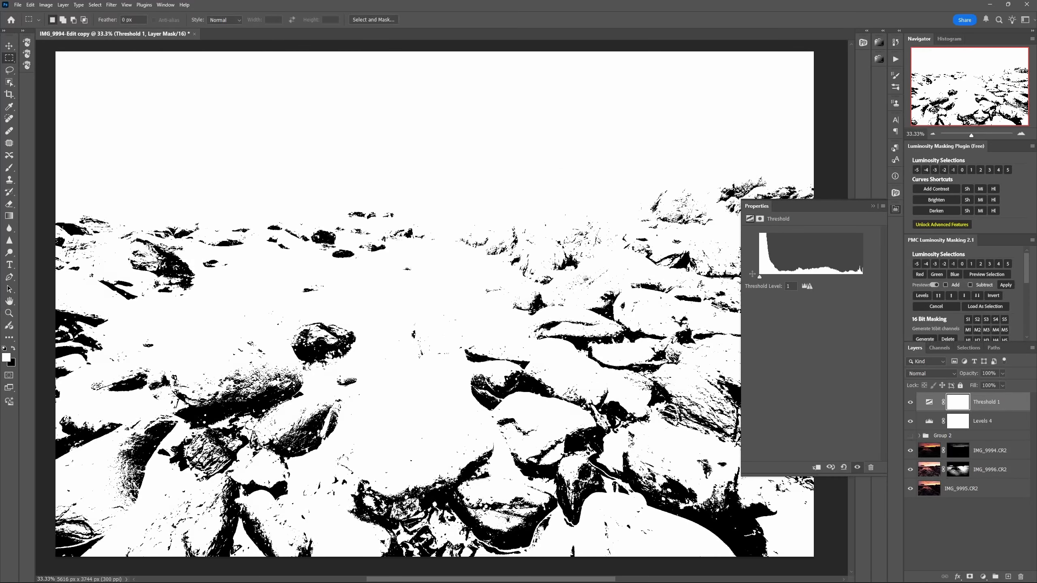
left_click(910, 402)
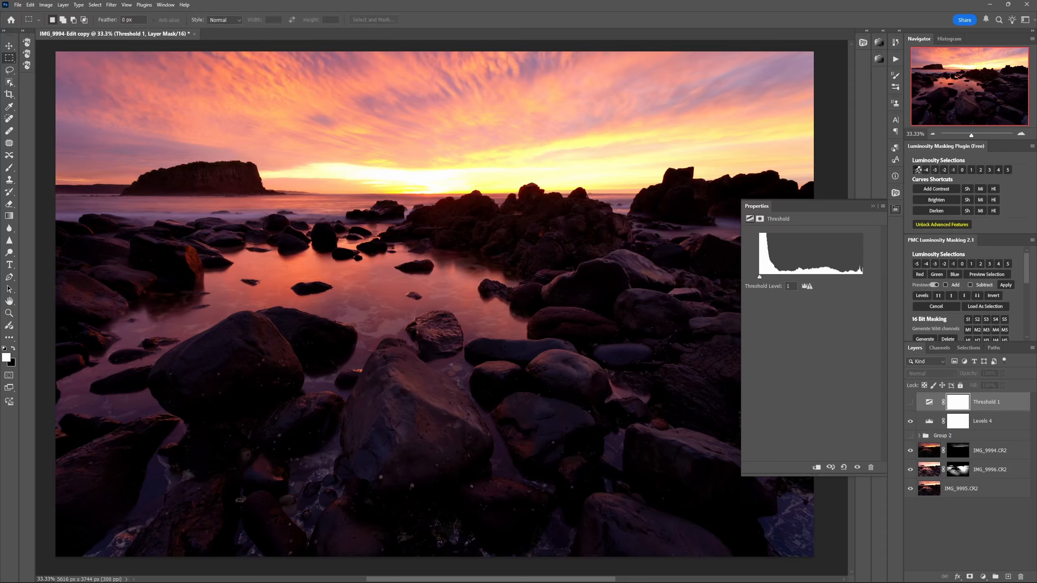
Step: Load the -5 luminosity selection and paint black over the dark rocks on the Levels 4 mask with an 800 px brush
left_click(917, 169)
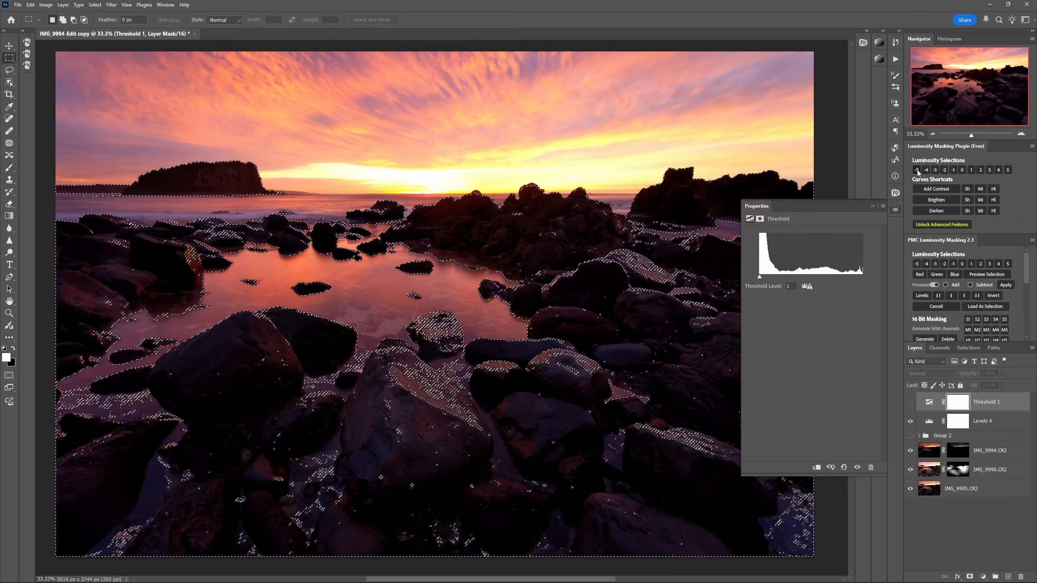
left_click(956, 421)
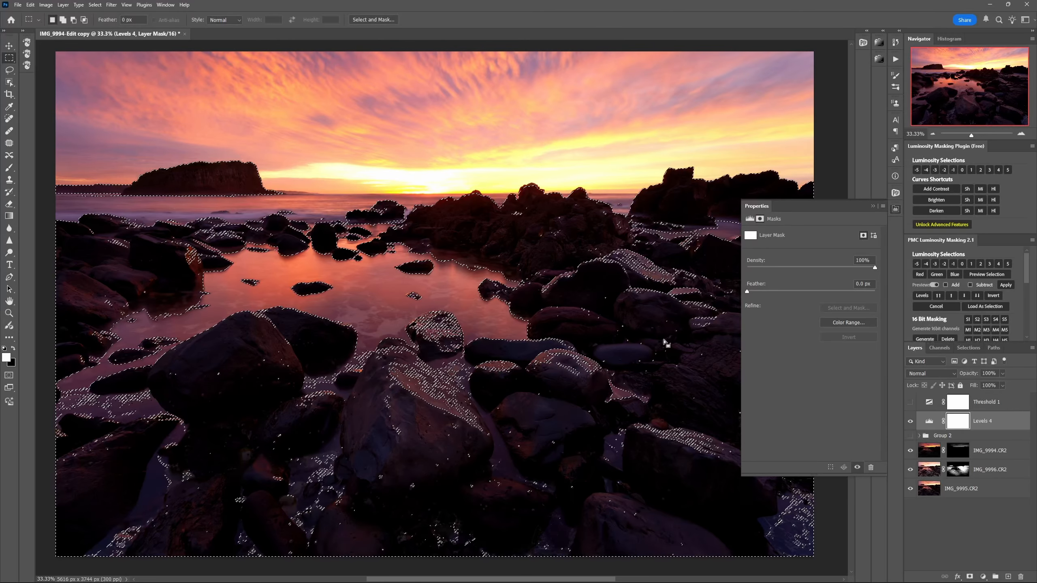
key("b")
key("x")
key("bracketright")
key("bracketright")
key("bracketright")
key("bracketright")
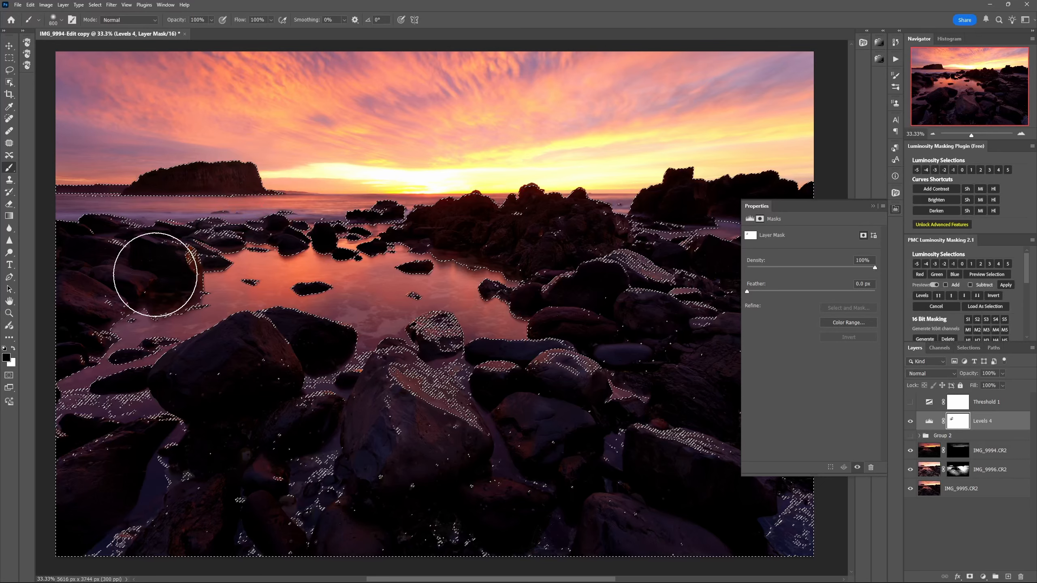